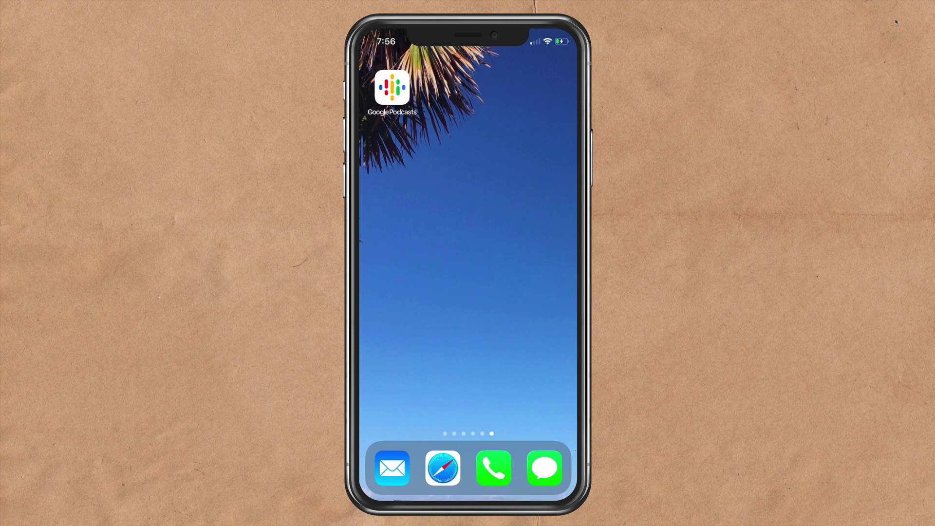
Step: Launch the Google Podcasts app from the iOS home screen
{"action": "left_click", "coordinate": [392, 87]}
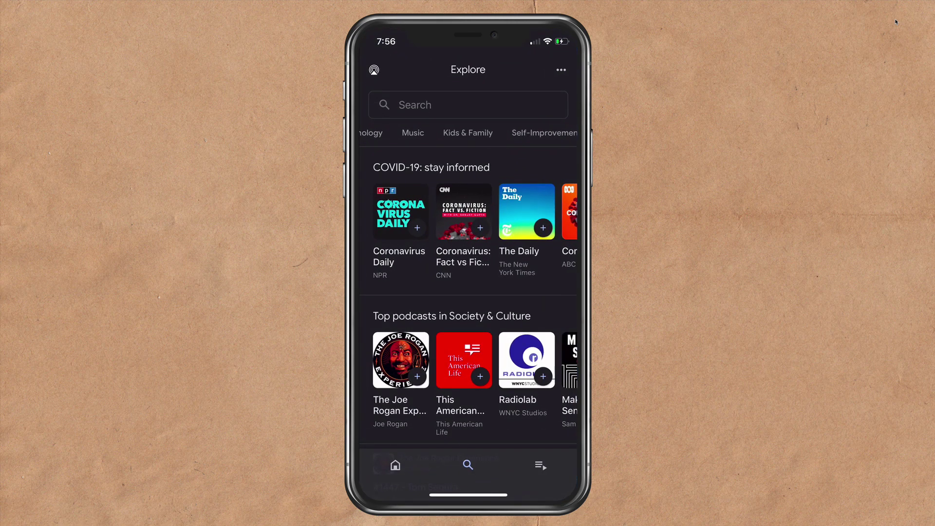
{"action": "scroll", "coordinate": [468, 227], "scroll_direction": "right", "scroll_amount": 3}
{"action": "scroll", "coordinate": [468, 226], "scroll_direction": "right", "scroll_amount": 3}
{"action": "scroll", "coordinate": [467, 226], "scroll_direction": "right", "scroll_amount": 3}
{"action": "scroll", "coordinate": [467, 376], "scroll_direction": "right", "scroll_amount": 3}
{"action": "scroll", "coordinate": [469, 212], "scroll_direction": "left", "scroll_amount": 3}
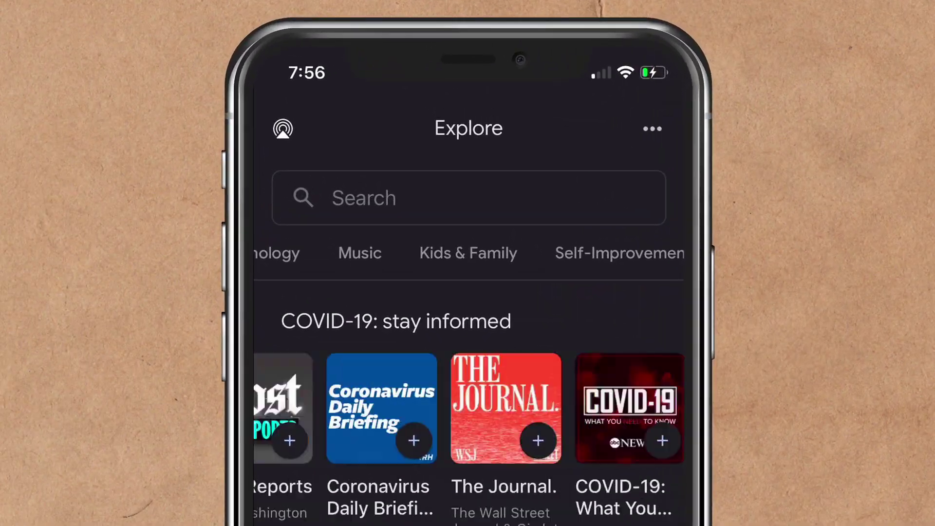
Step: Search for 'mike murph' and pick the Mike Murphy Unplugged suggestion
{"action": "left_click", "coordinate": [468, 198]}
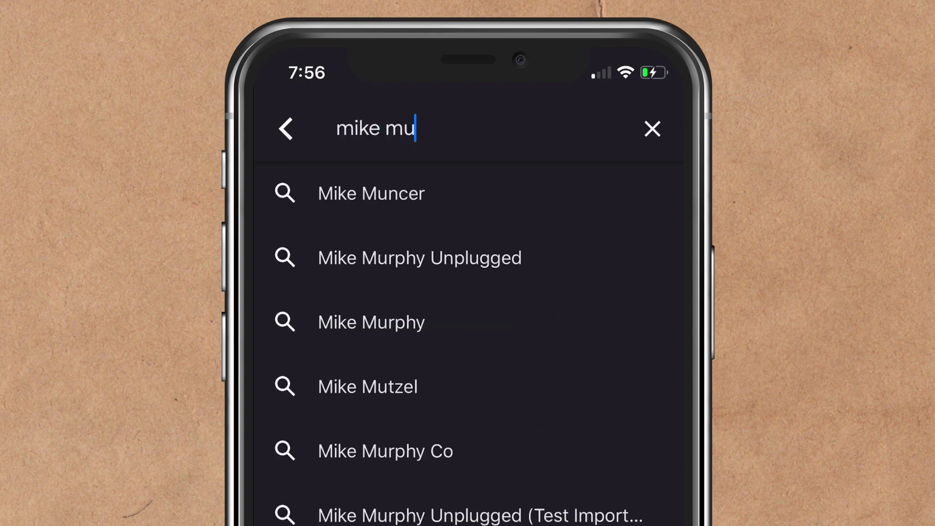
{"action": "type", "text": "rph"}
{"action": "left_click", "coordinate": [421, 193]}
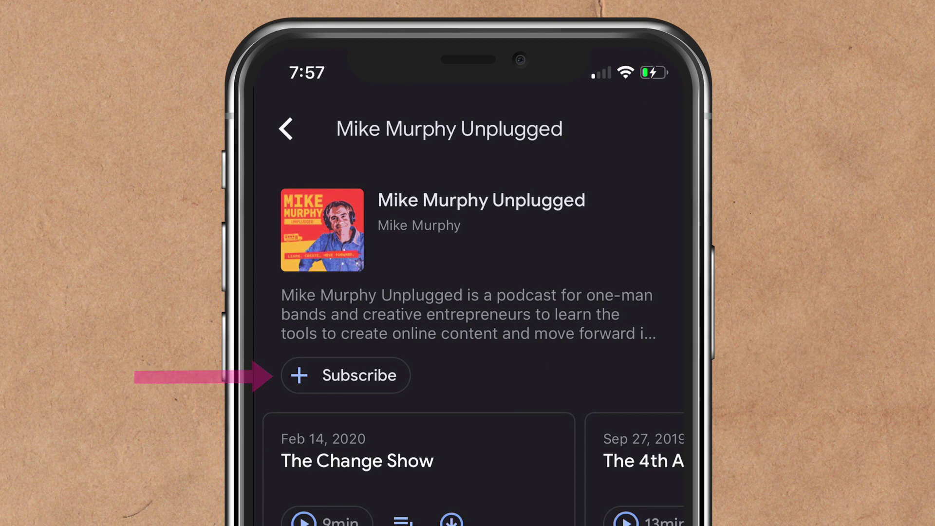
Step: Subscribe to Mike Murphy Unplugged from its show page
{"action": "left_click", "coordinate": [345, 375]}
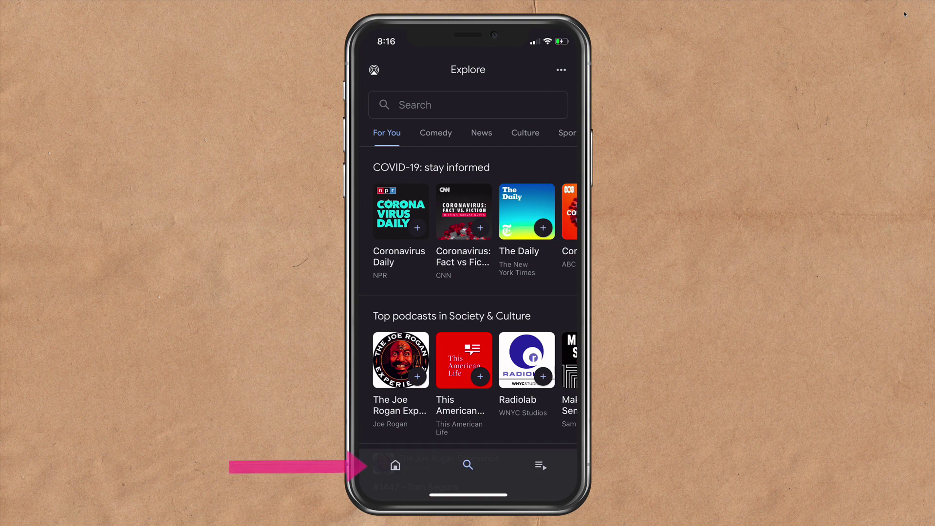
Step: Switch to the Home feed with its subscribed podcasts carousel
{"action": "left_click", "coordinate": [395, 465]}
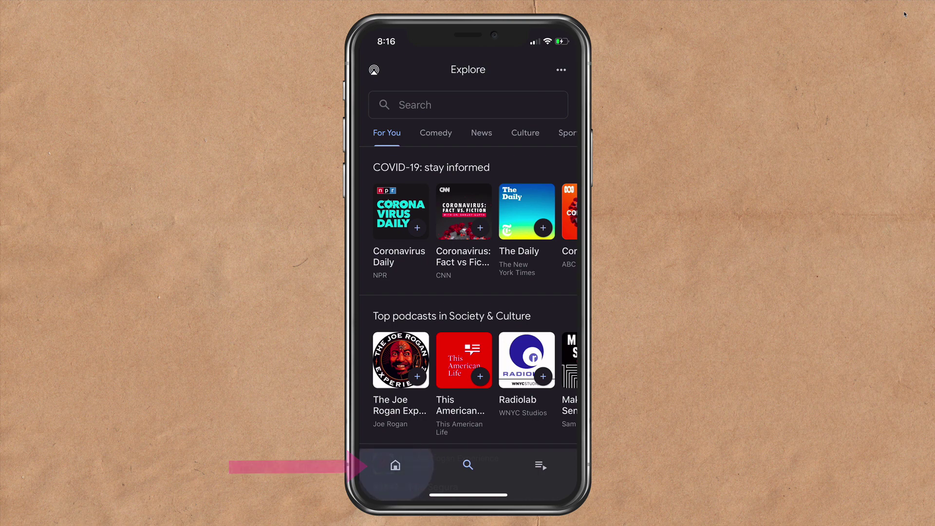
{"action": "scroll", "coordinate": [469, 112], "scroll_direction": "right", "scroll_amount": 10}
{"action": "scroll", "coordinate": [468, 113], "scroll_direction": "left", "scroll_amount": 10}
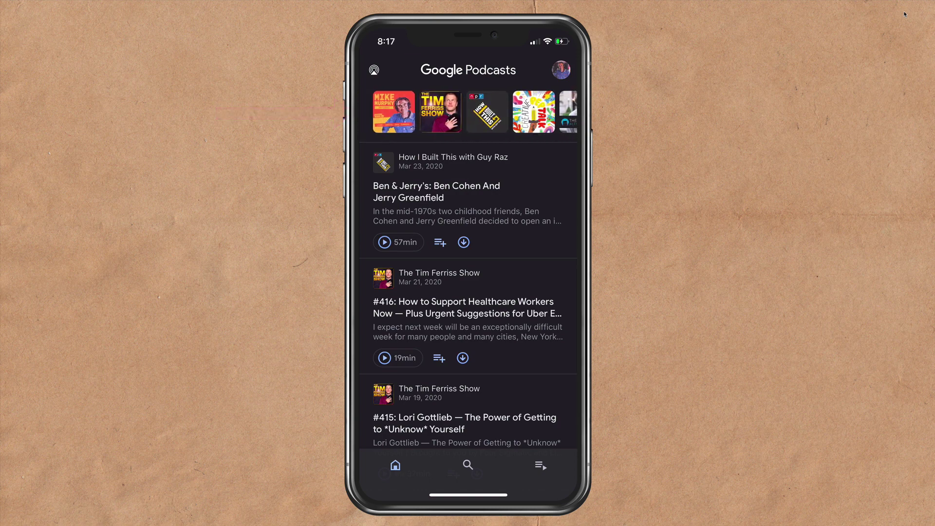
Step: Open the Mike Murphy Unplugged page and view its Subscribed options sheet
{"action": "left_click", "coordinate": [394, 111]}
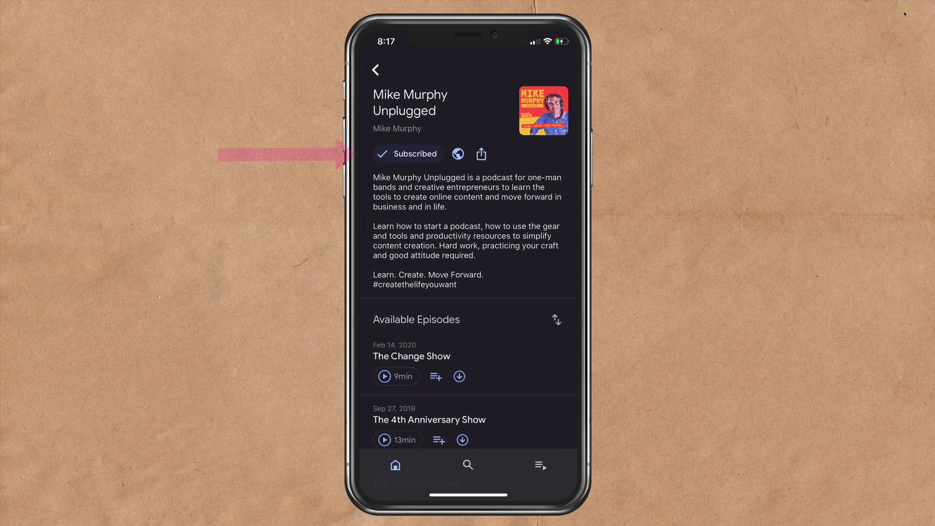
{"action": "left_click", "coordinate": [409, 154]}
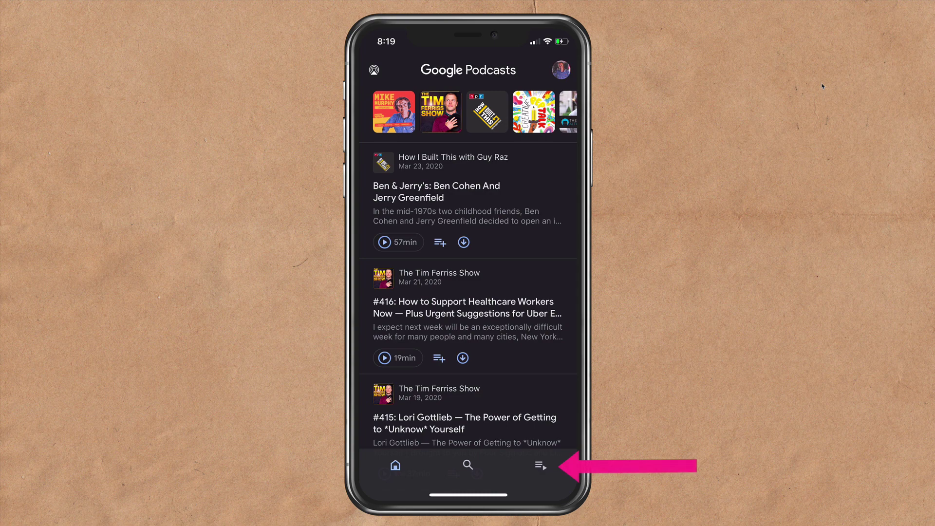
Step: Go to the Activity area and show its Subscriptions list
{"action": "left_click", "coordinate": [540, 465]}
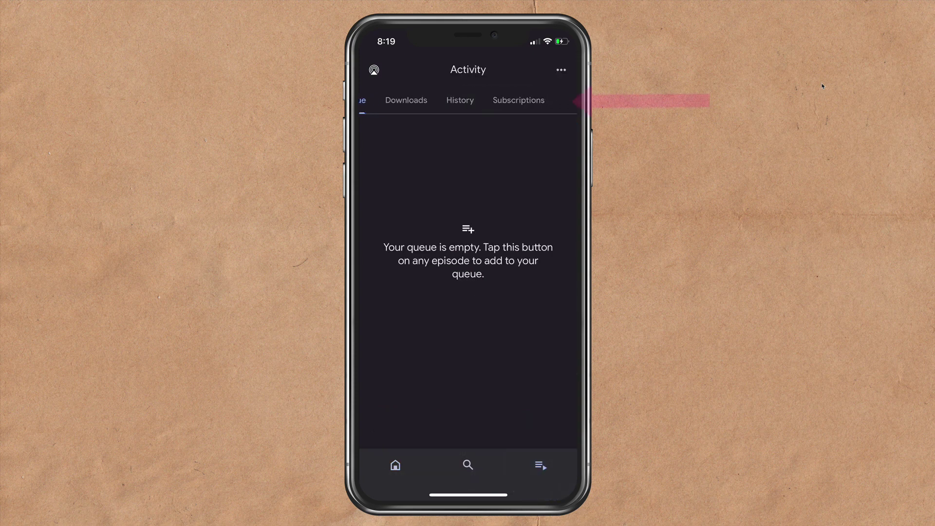
{"action": "left_click", "coordinate": [537, 101]}
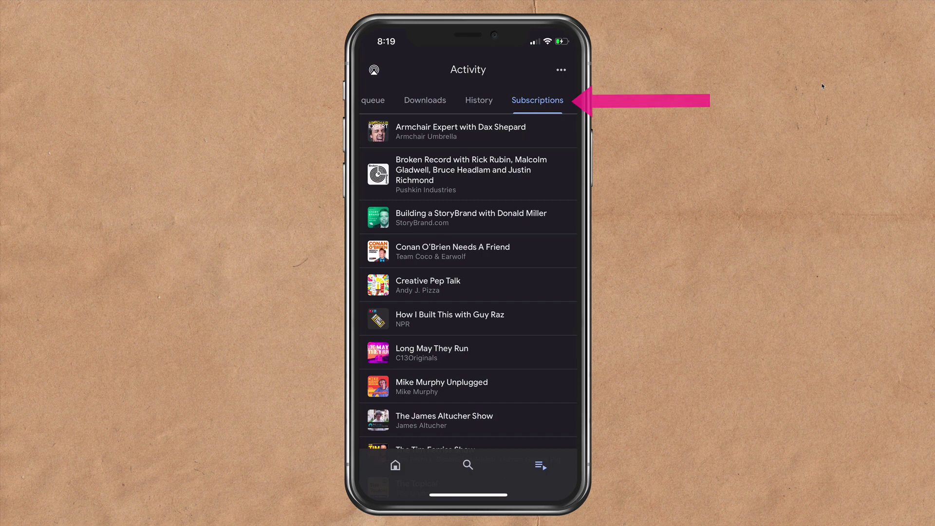
{"action": "scroll", "coordinate": [468, 278], "scroll_direction": "down", "scroll_amount": 3}
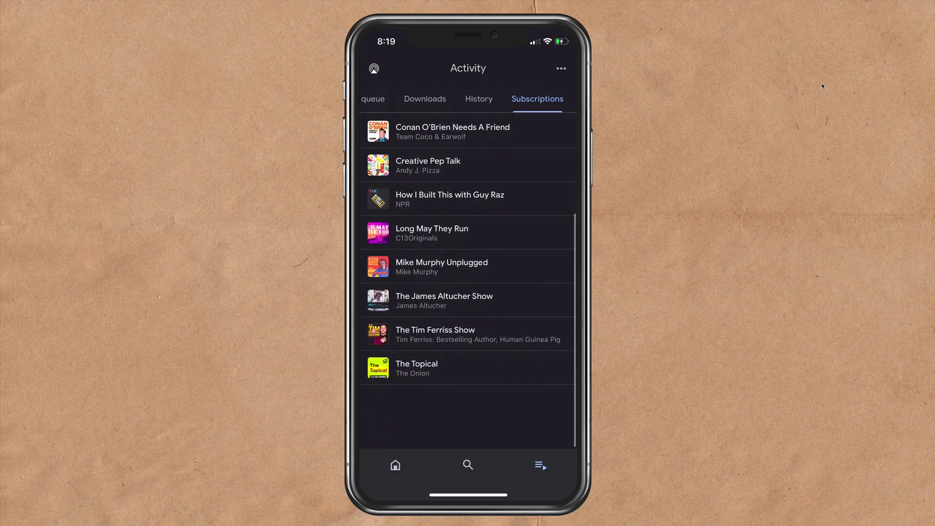
{"action": "scroll", "coordinate": [468, 277], "scroll_direction": "up", "scroll_amount": 3}
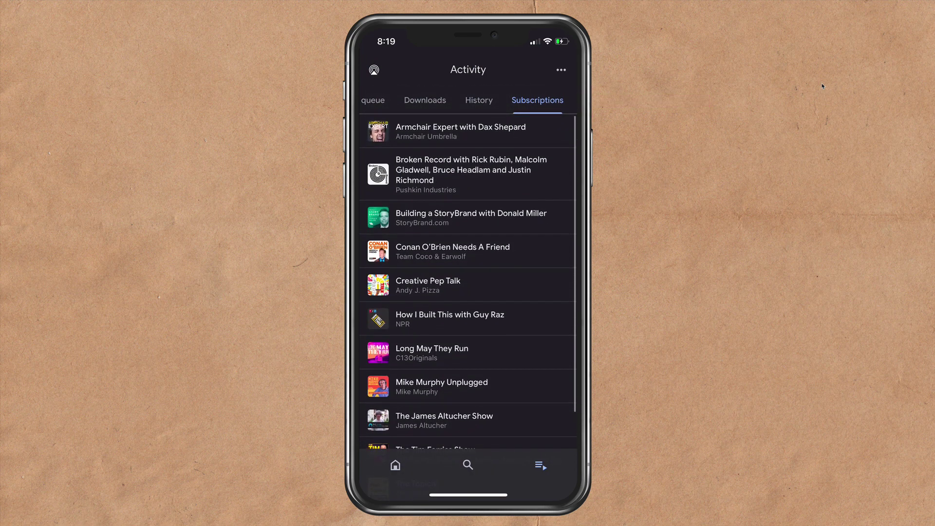
Step: Swipe left on Armchair Expert with Dax Shepard to reveal Unsubscribe
{"action": "left_click_drag", "start_coordinate": [511, 131], "coordinate": [453, 132]}
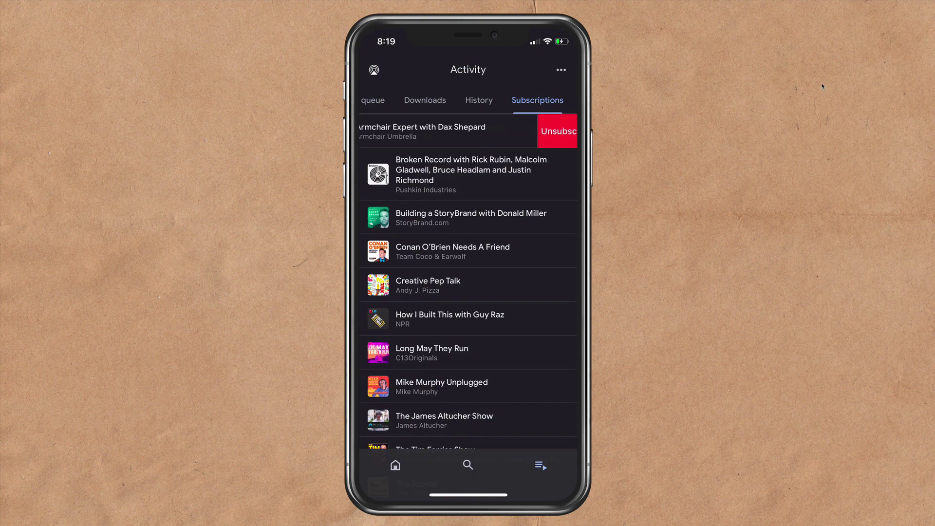